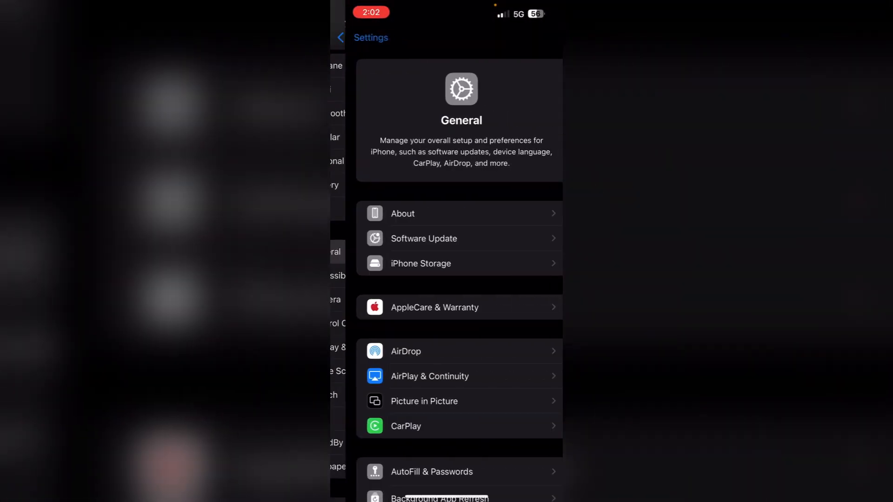
pyautogui.scroll(-5, 447, 279)
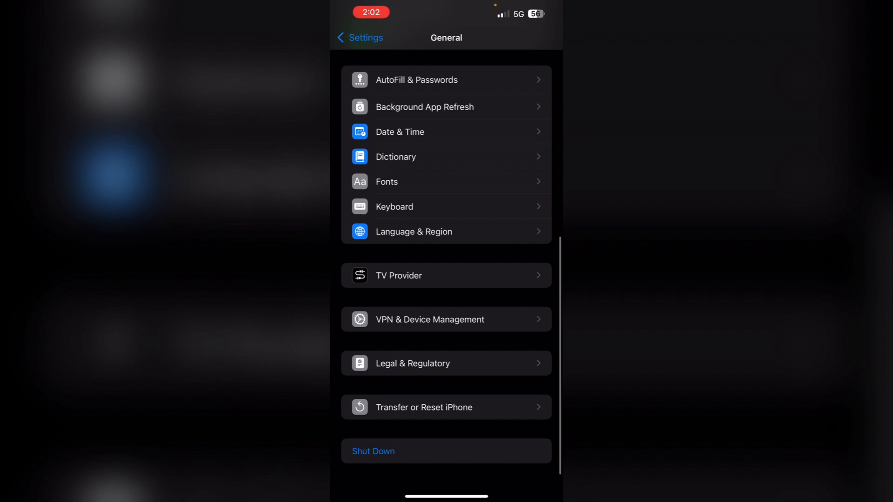
pyautogui.click(425, 408)
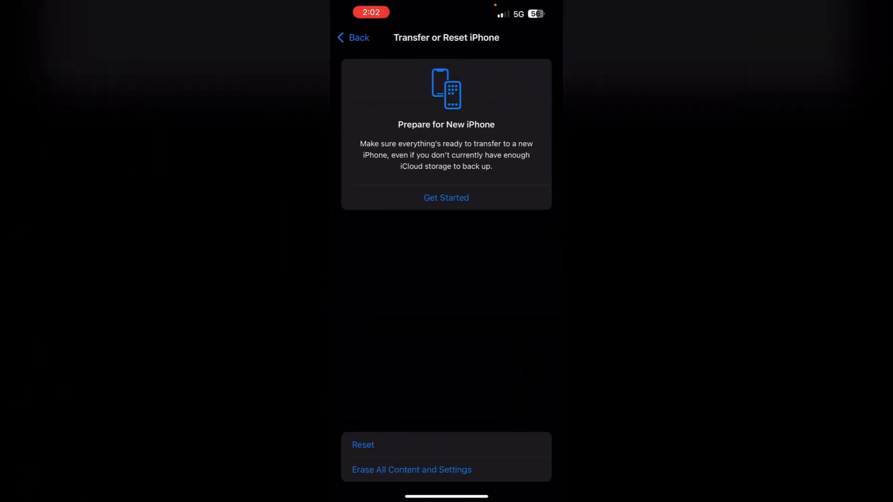
pyautogui.click(363, 445)
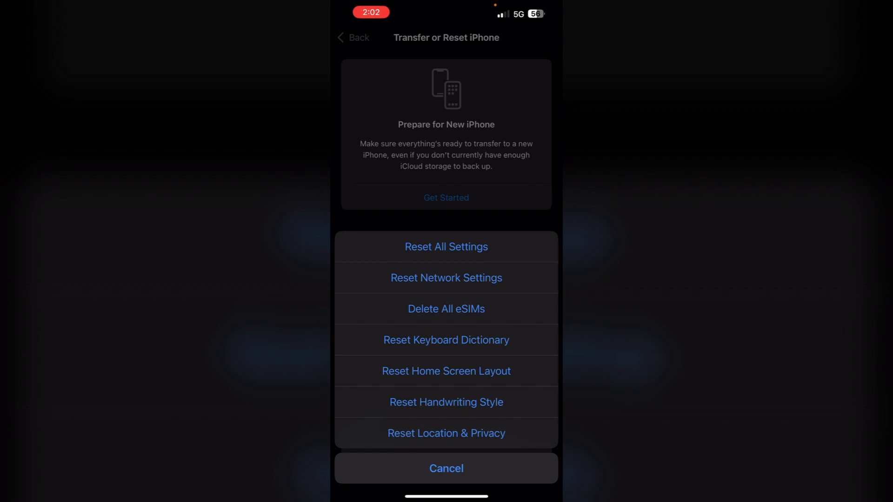
pyautogui.click(447, 468)
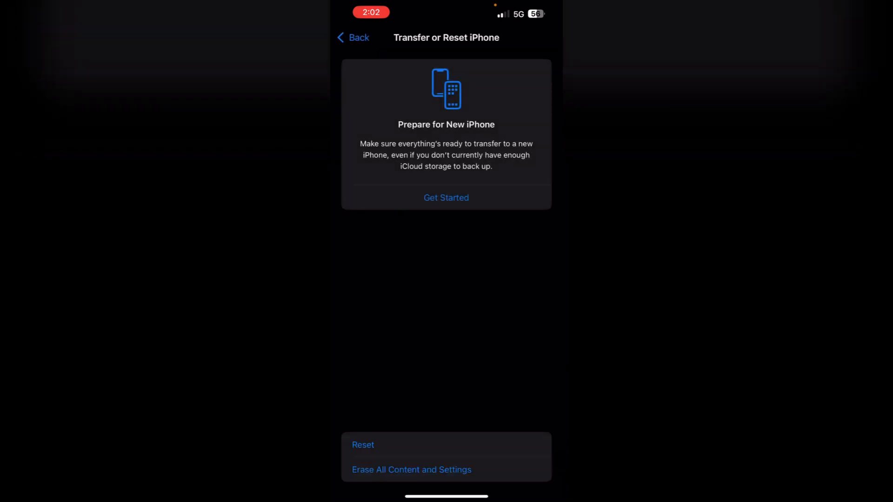
# - Switch the English keyboard's Auto-Correction toggle from the General > Keyboard settings
pyautogui.click(354, 37)
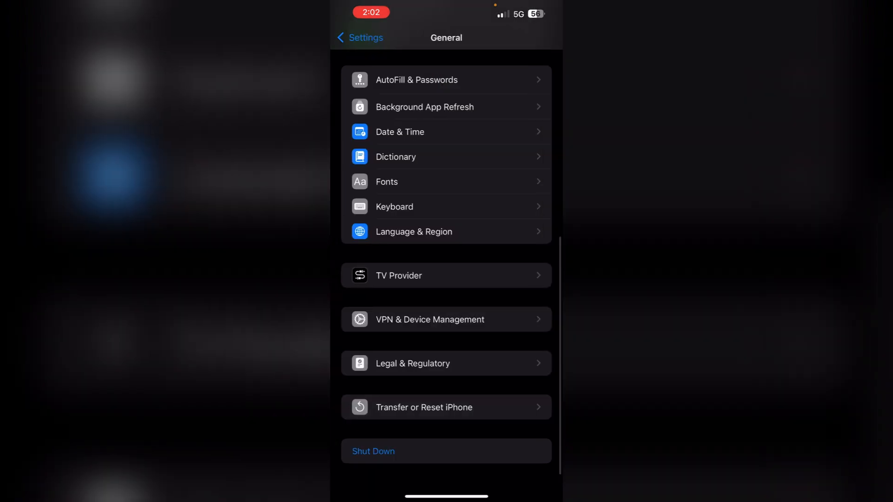
pyautogui.click(395, 207)
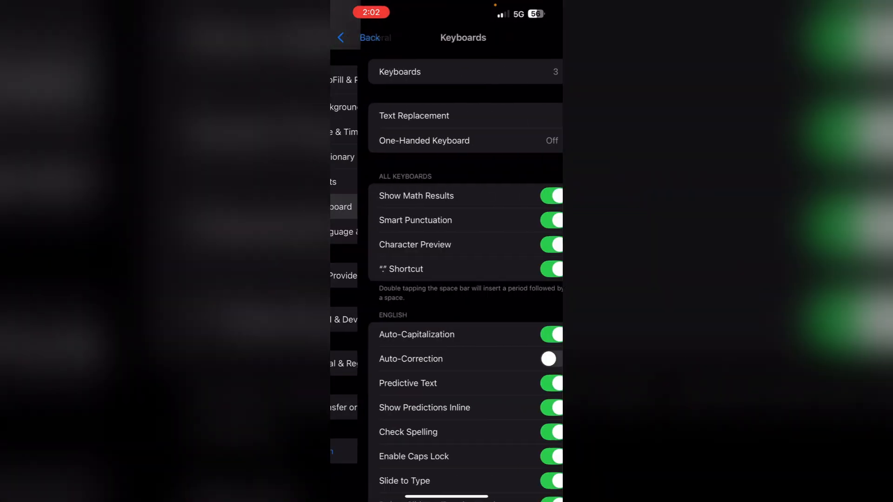
pyautogui.scroll(-5, 447, 279)
pyautogui.scroll(2, 447, 279)
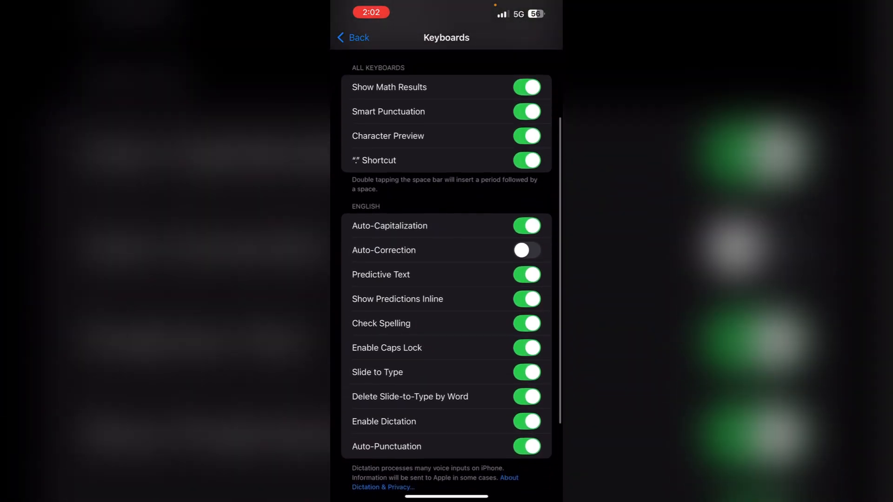
pyautogui.click(527, 250)
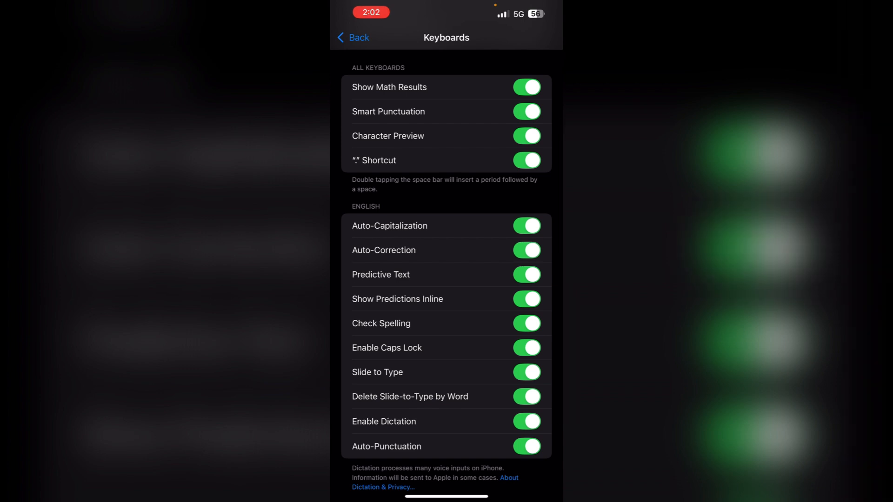